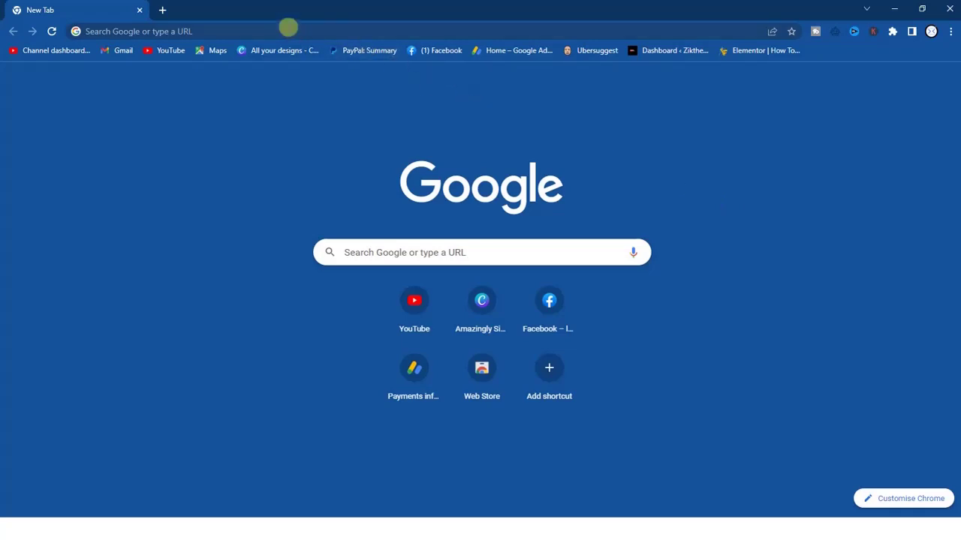
- Search the web for netflix, open the Netflix site and enter the first viewer profile
{"action": "left_click", "coordinate": [288, 30]}
{"action": "left_click", "coordinate": [170, 54]}
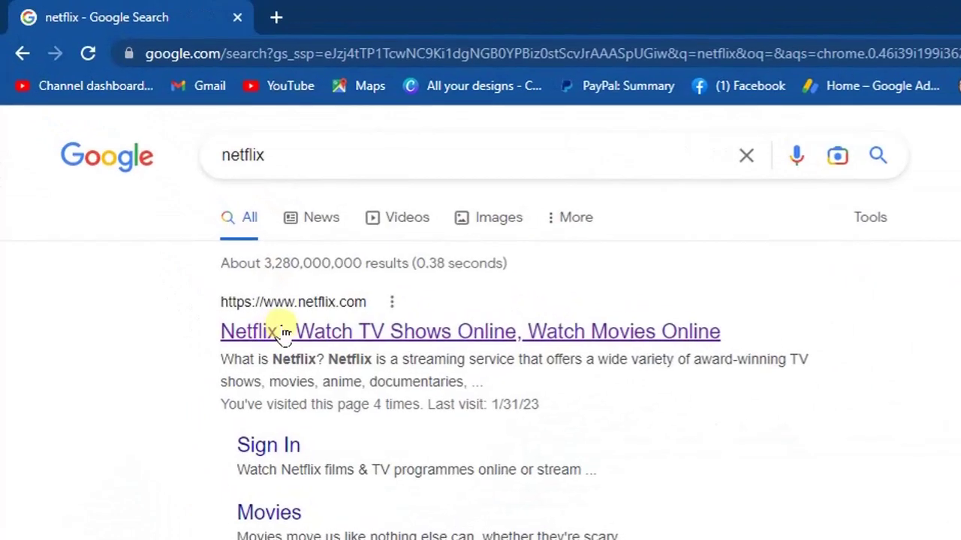
{"action": "left_click", "coordinate": [285, 334]}
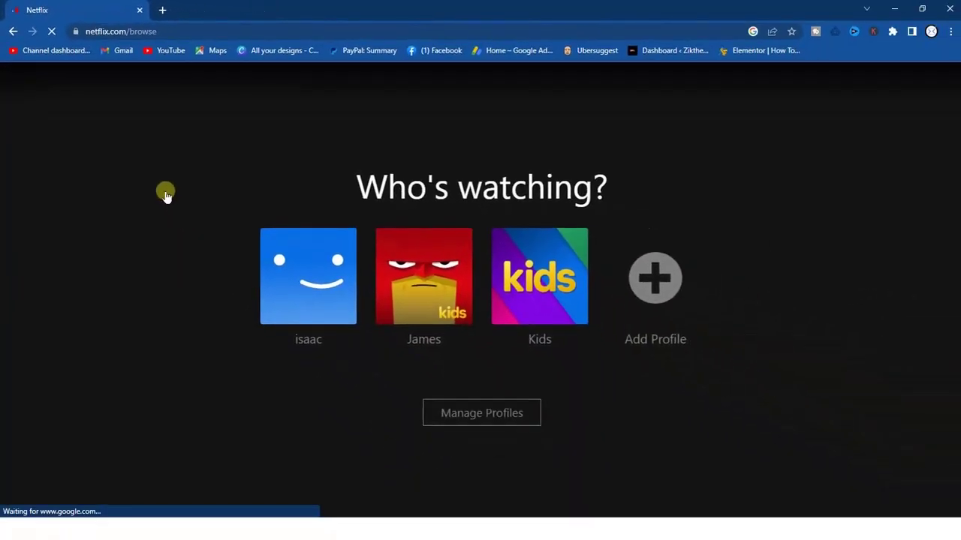
{"action": "left_click", "coordinate": [295, 293]}
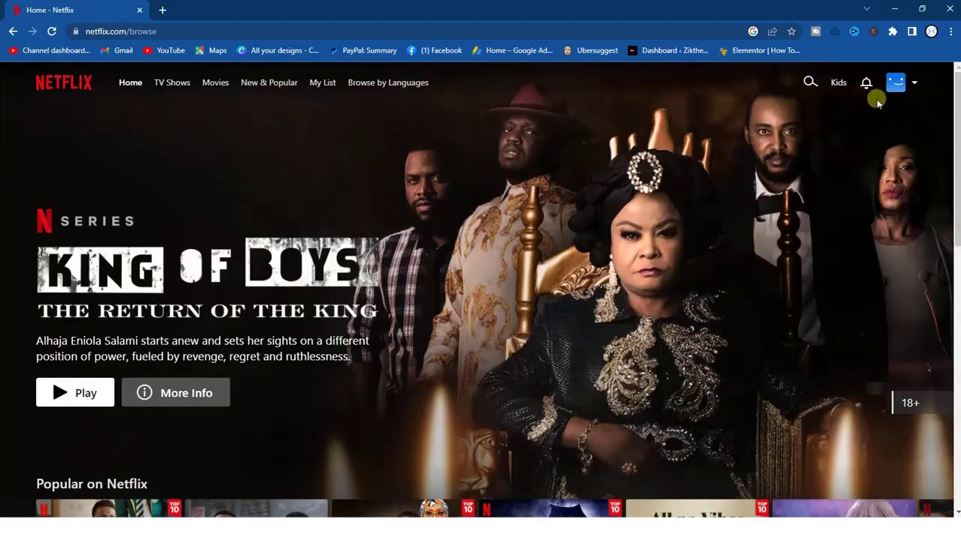
{"action": "mouse_move", "coordinate": [893, 86]}
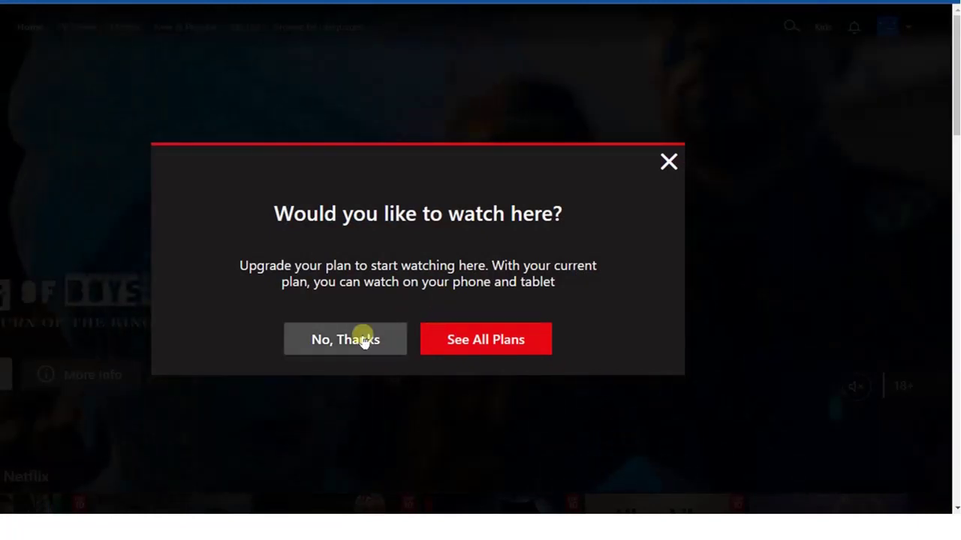
- Decline the plan upgrade offer, sign out of Netflix from the profile menu, and go to the landing page
{"action": "left_click", "coordinate": [364, 342]}
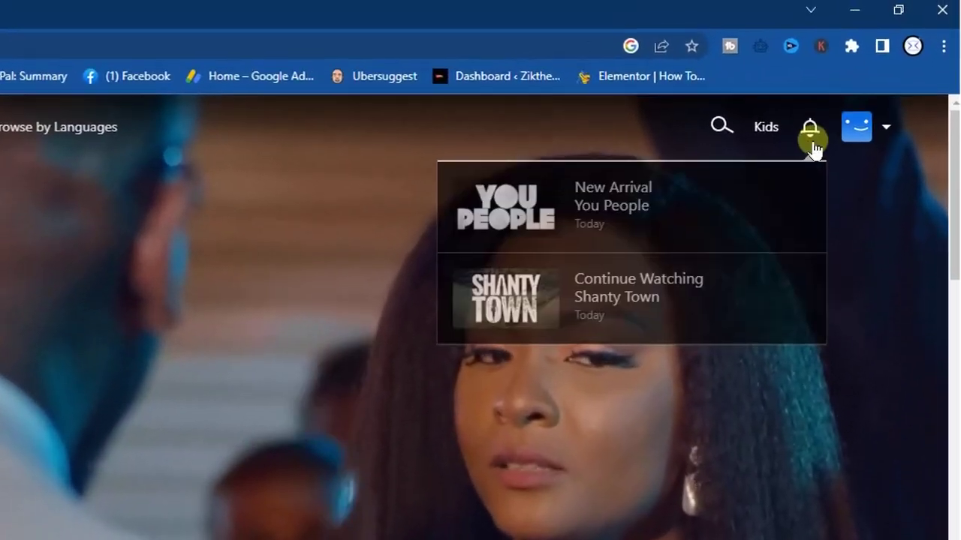
{"action": "mouse_move", "coordinate": [887, 27]}
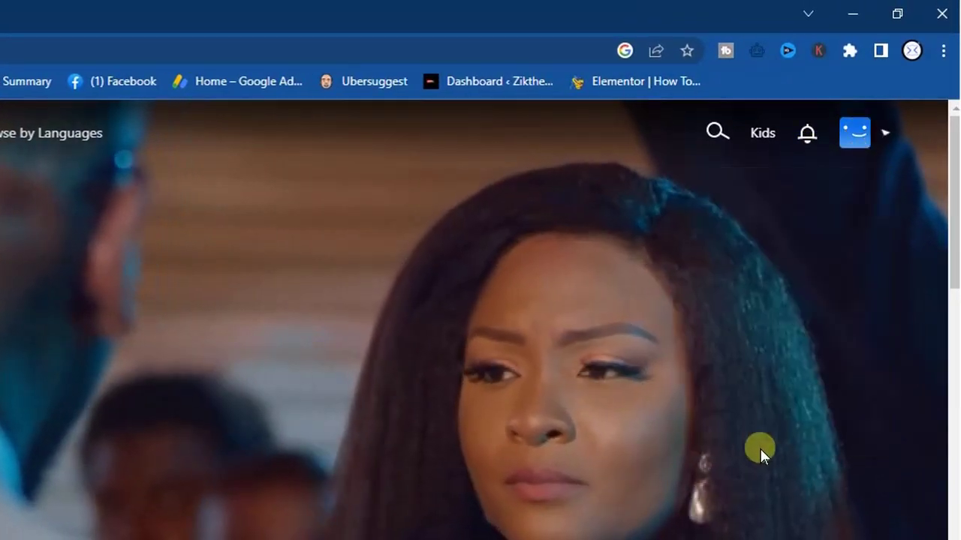
{"action": "mouse_move", "coordinate": [820, 152]}
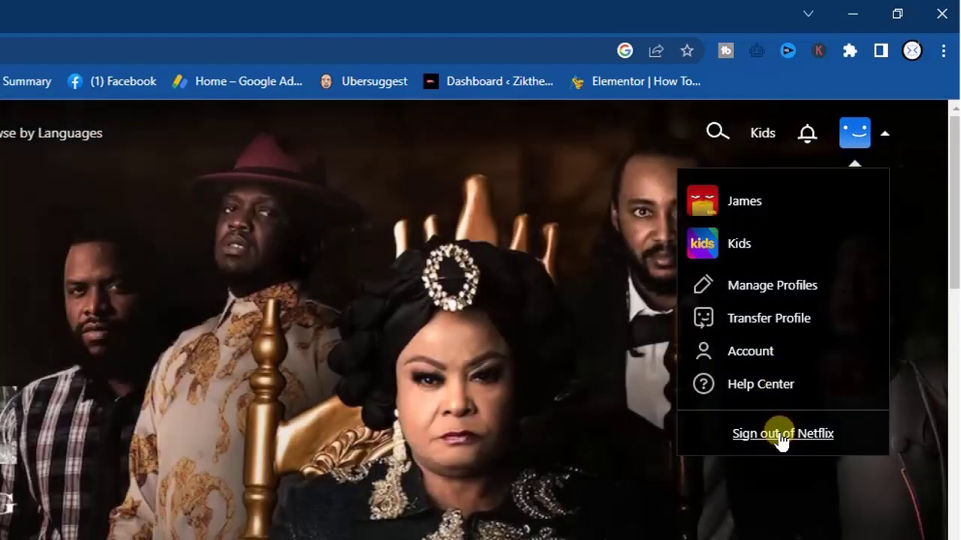
{"action": "left_click", "coordinate": [780, 434]}
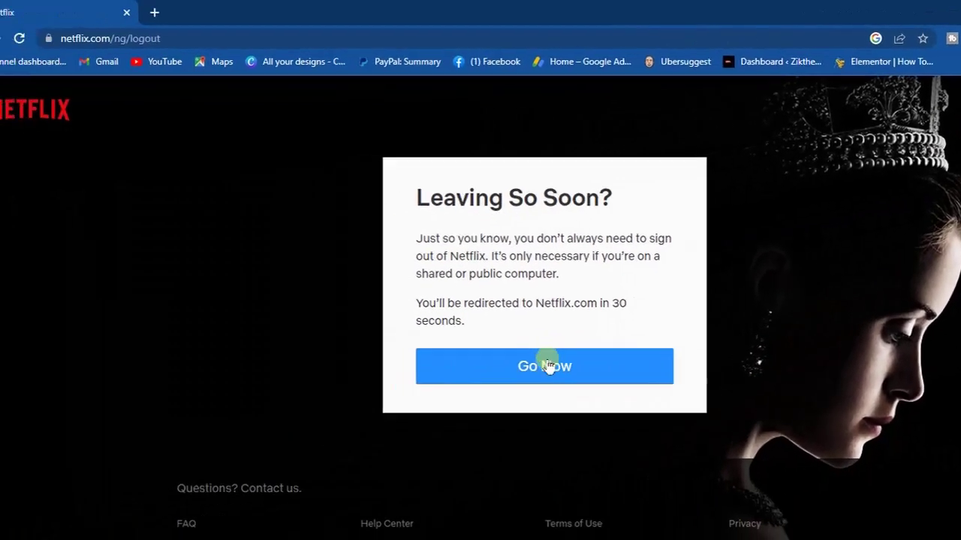
{"action": "left_click", "coordinate": [548, 365]}
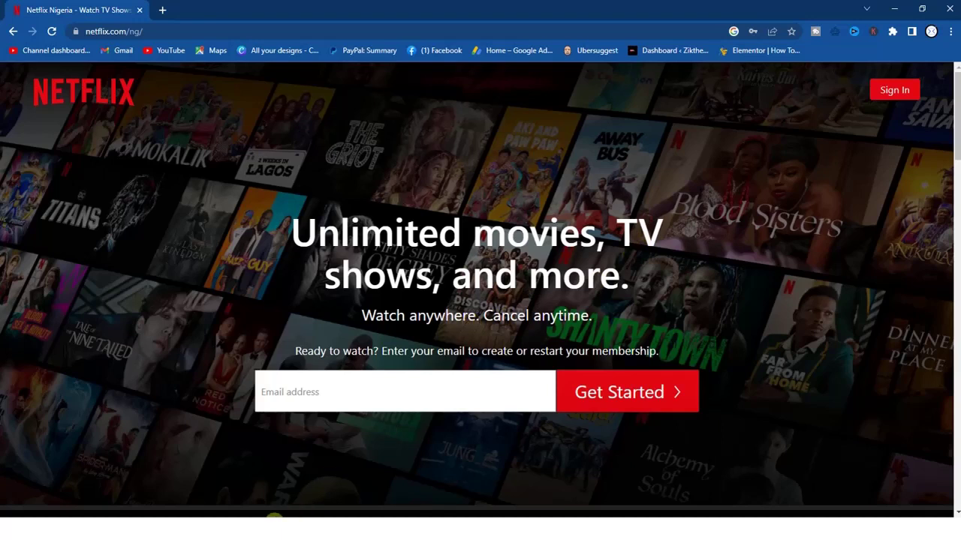
- Fill in the saved account email and choose Get Started to restart the membership
{"action": "left_click", "coordinate": [331, 403]}
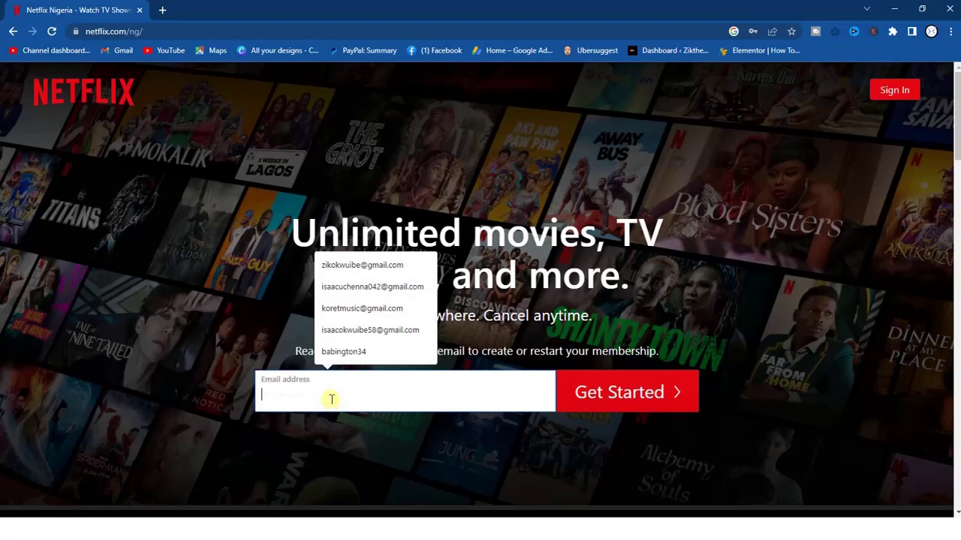
{"action": "left_click", "coordinate": [360, 266]}
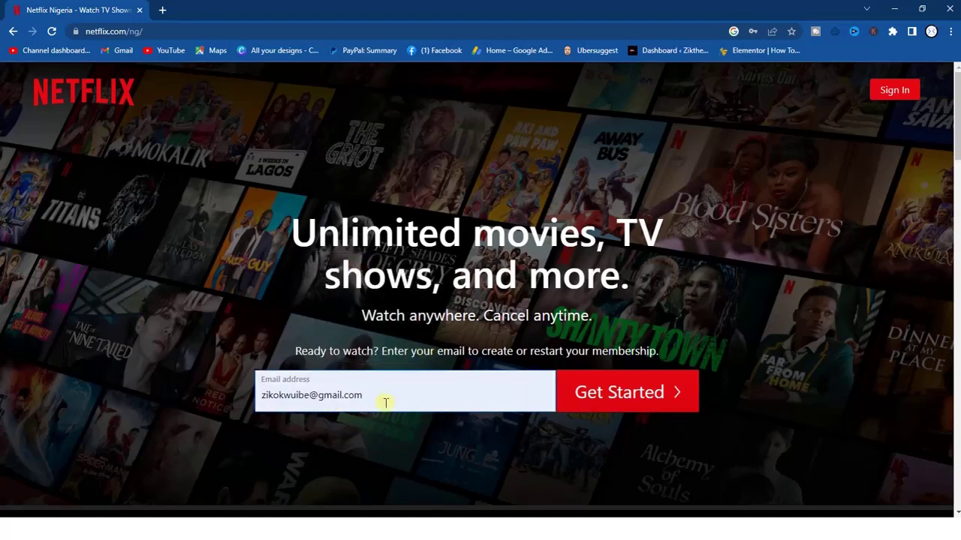
{"action": "left_click", "coordinate": [584, 407]}
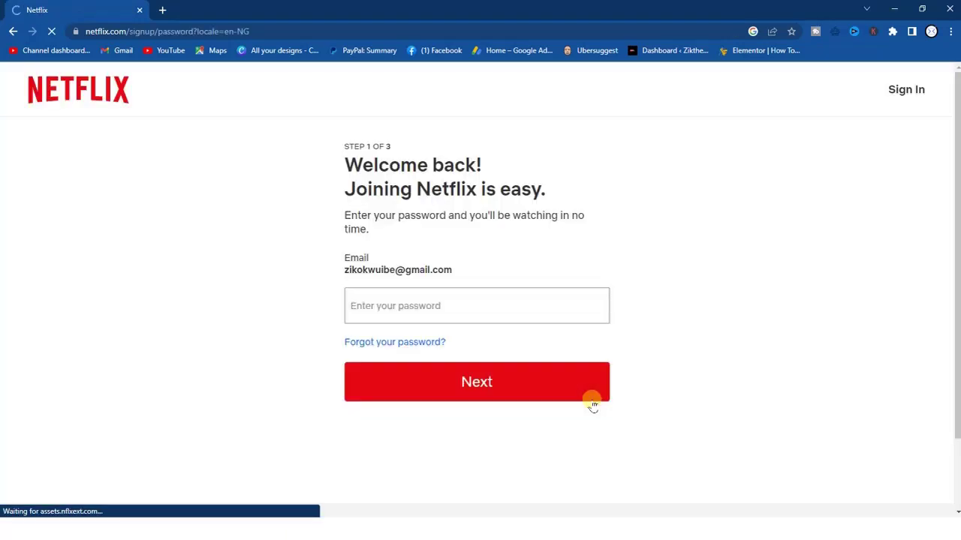
- Enter the account password, correcting a typo, and continue to step 2
{"action": "left_click", "coordinate": [544, 317]}
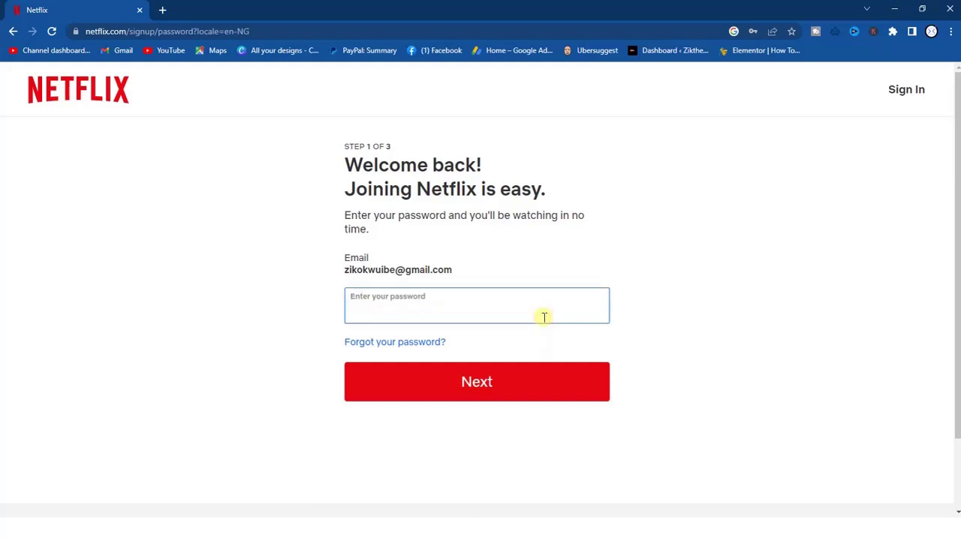
{"action": "type", "text": "••"}
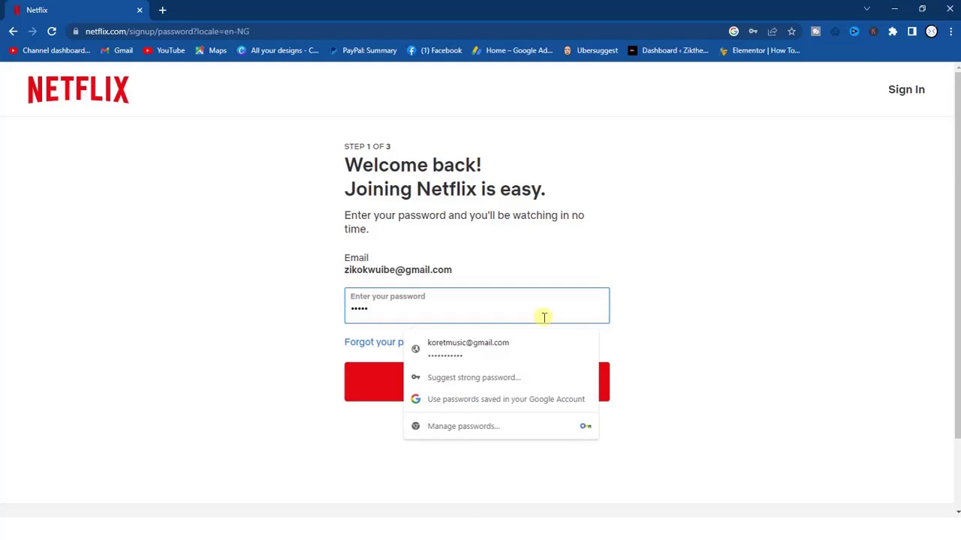
{"action": "key", "text": "BackSpace"}
{"action": "key", "text": "BackSpace"}
{"action": "key", "text": "BackSpace"}
{"action": "key", "text": "BackSpace"}
{"action": "type", "text": "•••••"}
{"action": "left_click", "coordinate": [269, 401]}
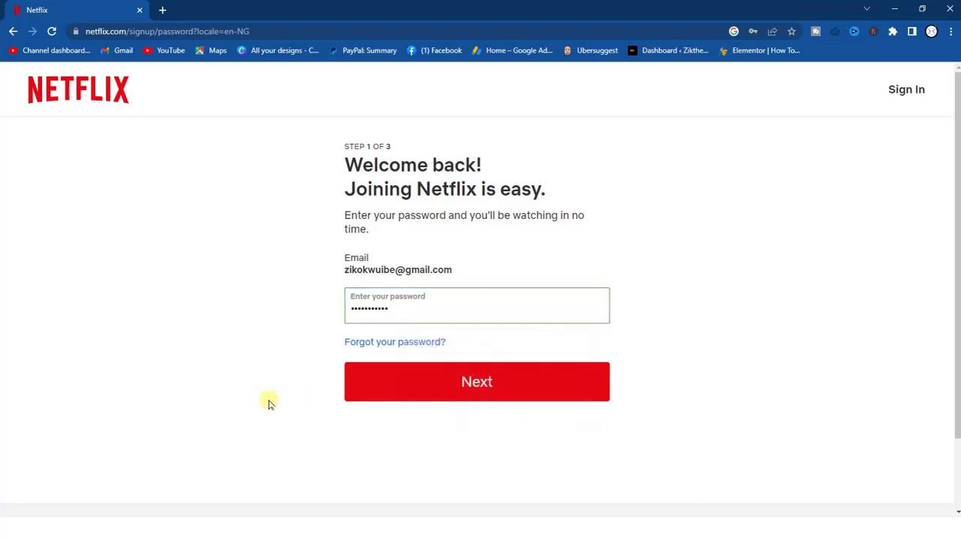
{"action": "left_click", "coordinate": [419, 398]}
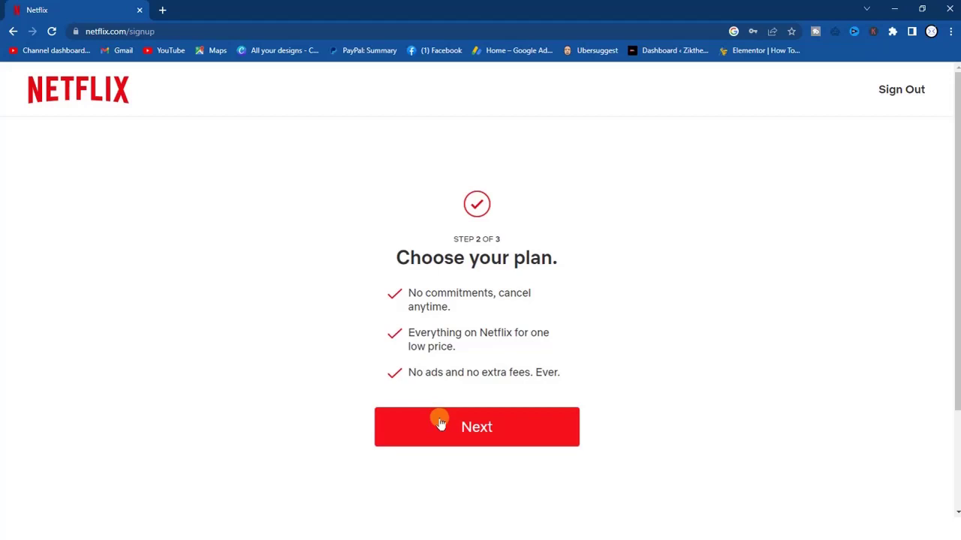
- Continue to the plan table showing Mobile ₦1,200, Basic ₦2,900, Standard ₦3,600 and Premium ₦4,400
{"action": "left_click", "coordinate": [440, 424]}
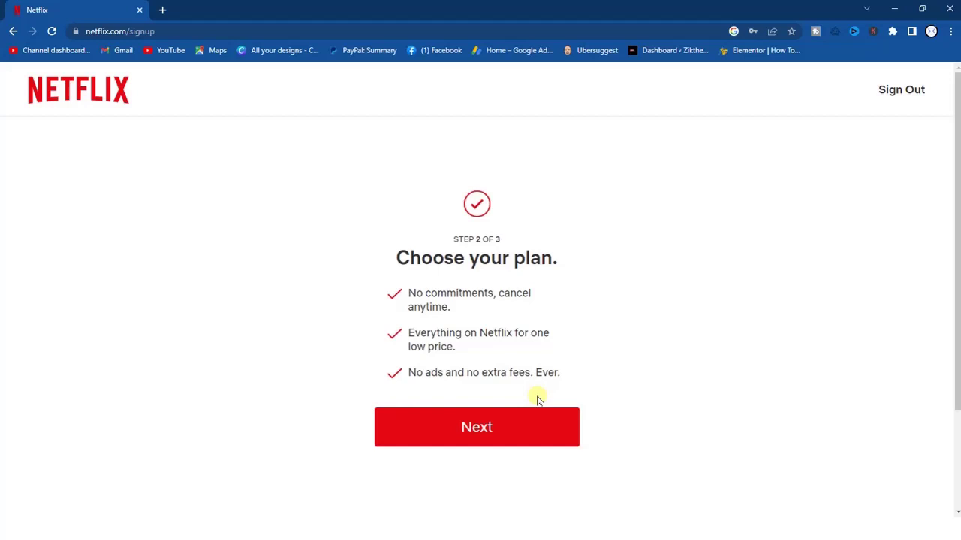
{"action": "left_click", "coordinate": [480, 426]}
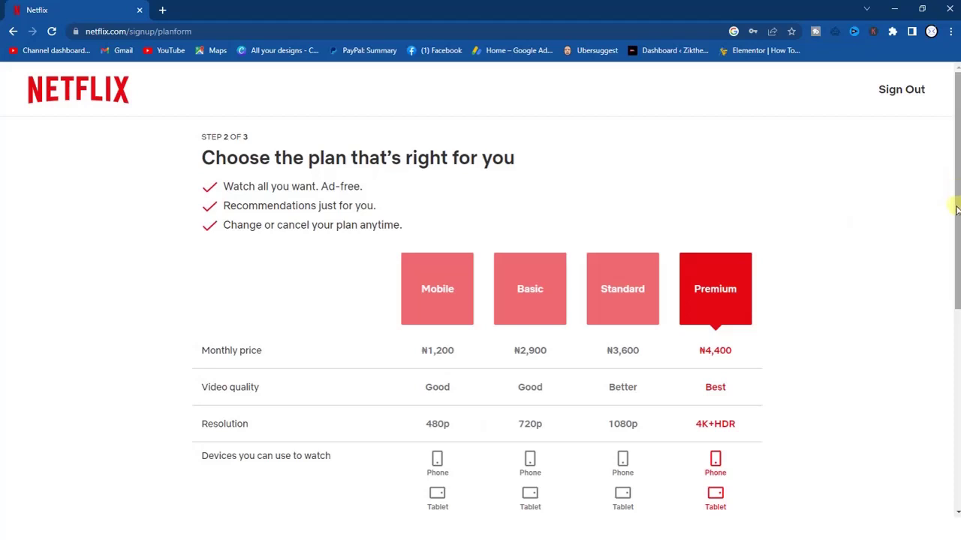
{"action": "scroll", "coordinate": [958, 210], "scroll_direction": "down", "scroll_amount": 1}
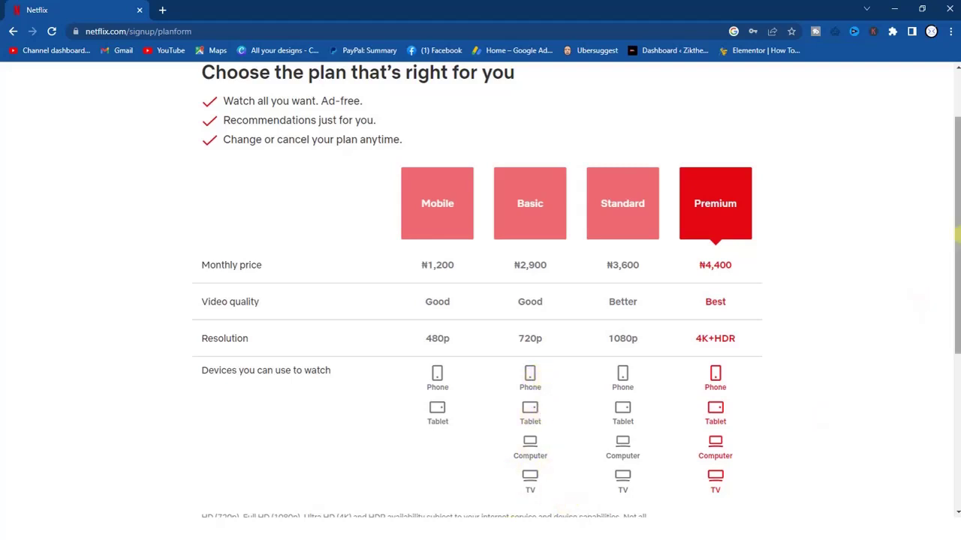
- Select the Mobile ₦1,200 plan, continue to payment, then go back to the plan page
{"action": "left_click", "coordinate": [444, 222]}
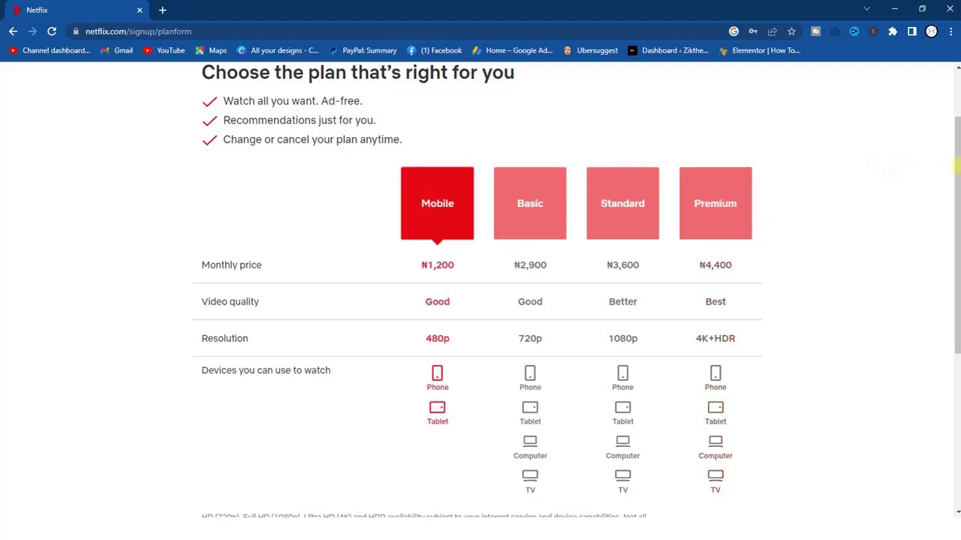
{"action": "left_click_drag", "start_coordinate": [958, 166], "coordinate": [957, 279]}
{"action": "left_click", "coordinate": [448, 364]}
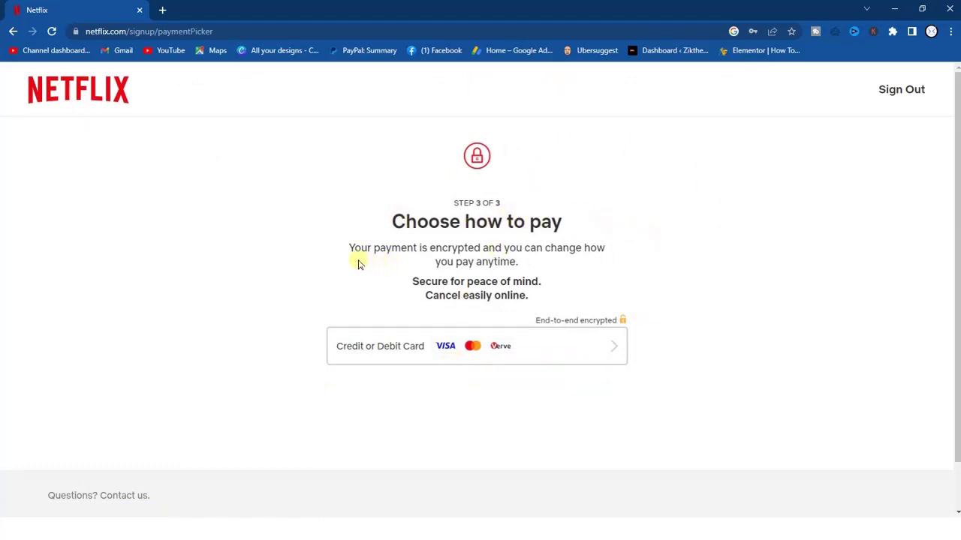
{"action": "left_click", "coordinate": [11, 31]}
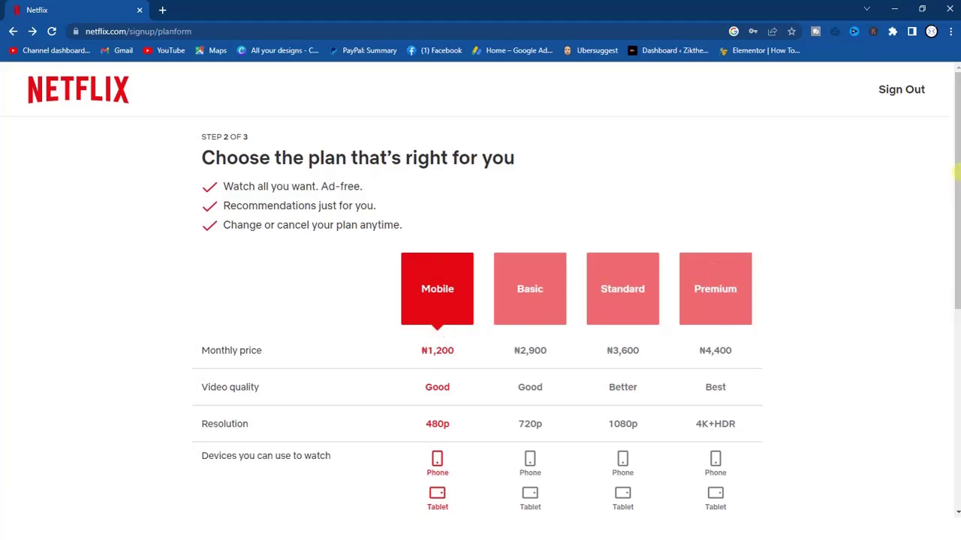
- Keep the Mobile plan selected and continue to step 3, Choose how to pay
{"action": "left_click_drag", "start_coordinate": [958, 178], "coordinate": [958, 239]}
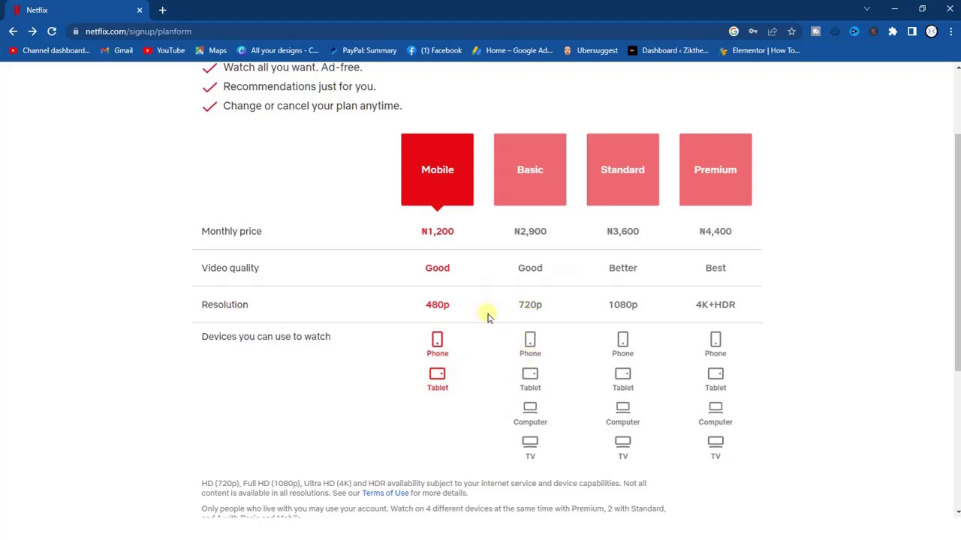
{"action": "left_click", "coordinate": [461, 156]}
{"action": "left_click_drag", "start_coordinate": [953, 191], "coordinate": [958, 267]}
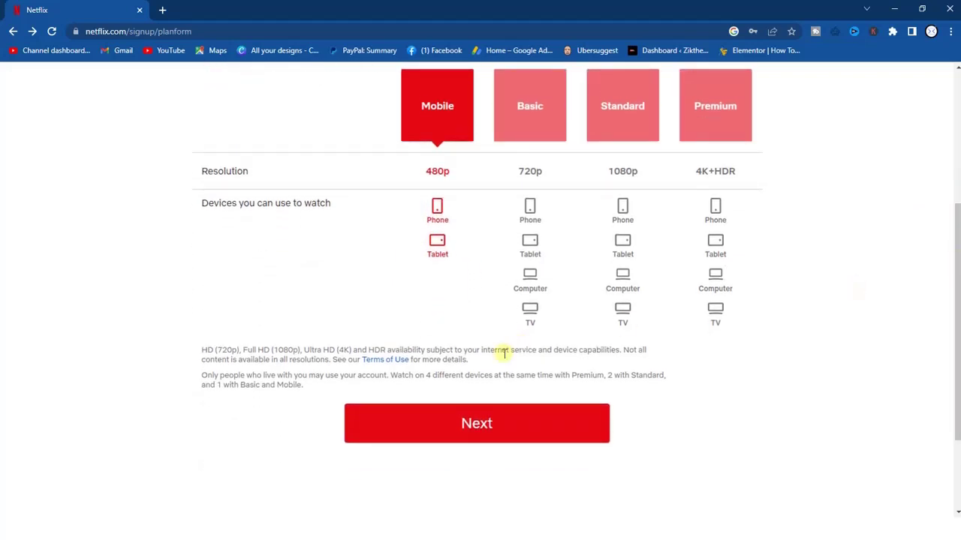
{"action": "left_click", "coordinate": [481, 420]}
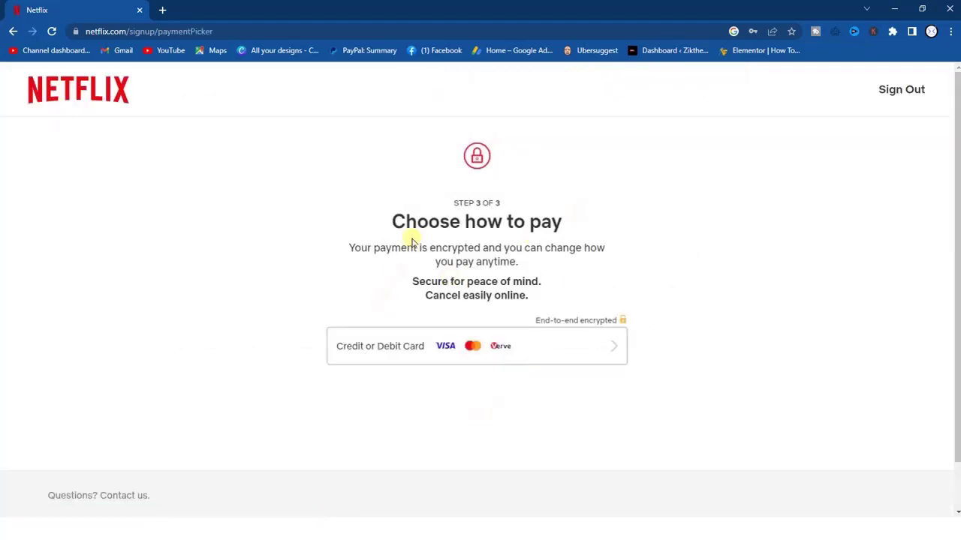
- Choose Credit or Debit Card payment and tick 'I agree' to the membership terms
{"action": "left_click", "coordinate": [614, 354]}
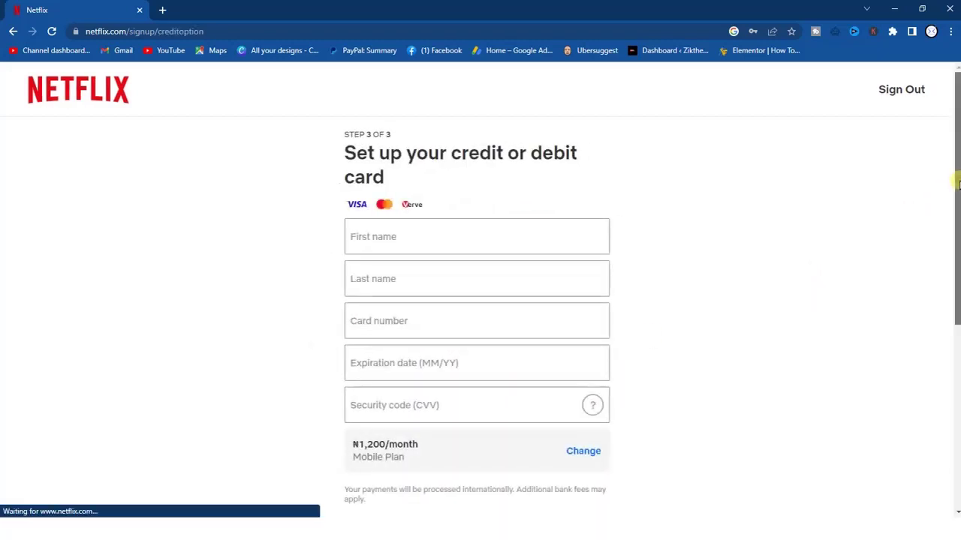
{"action": "left_click_drag", "start_coordinate": [958, 182], "coordinate": [956, 289]}
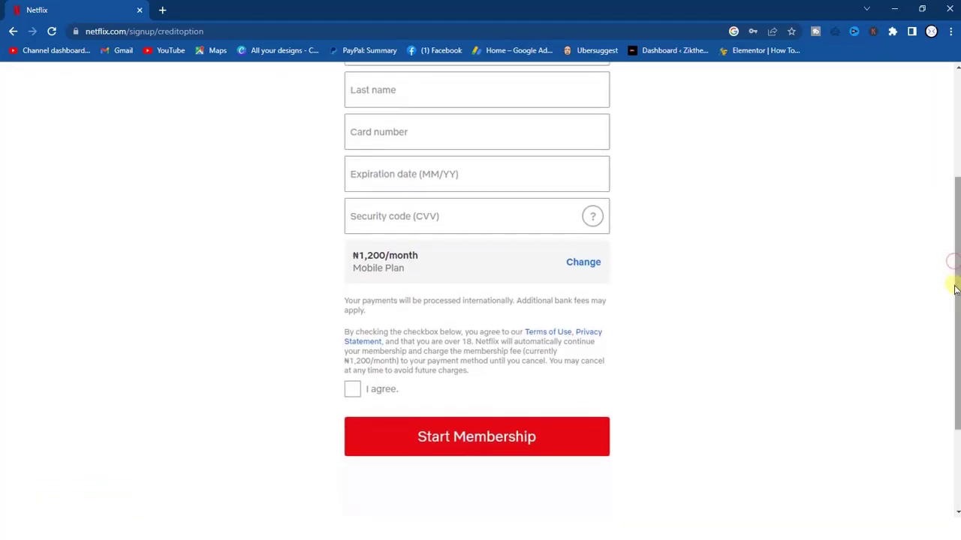
{"action": "left_click", "coordinate": [353, 391]}
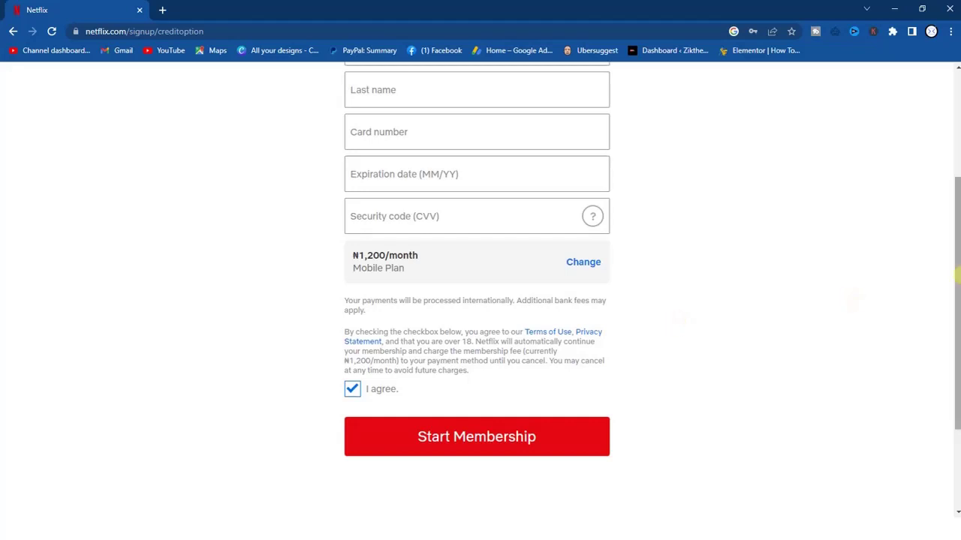
{"action": "left_click_drag", "start_coordinate": [958, 274], "coordinate": [957, 254]}
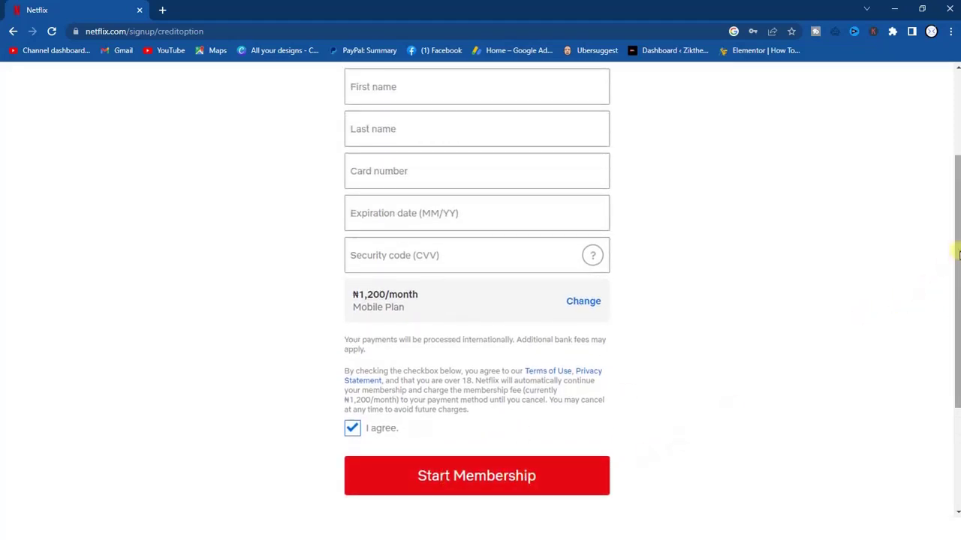
{"action": "left_click_drag", "start_coordinate": [958, 255], "coordinate": [958, 284]}
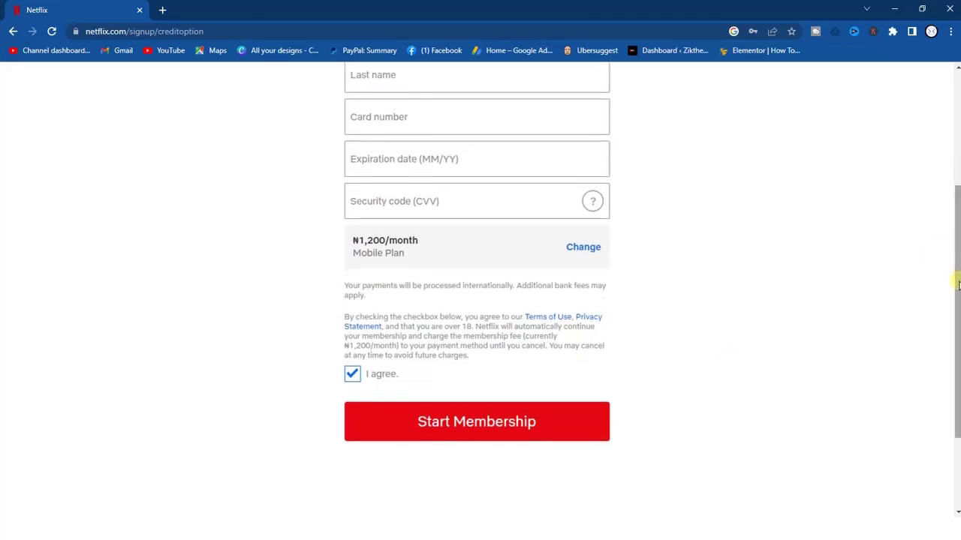